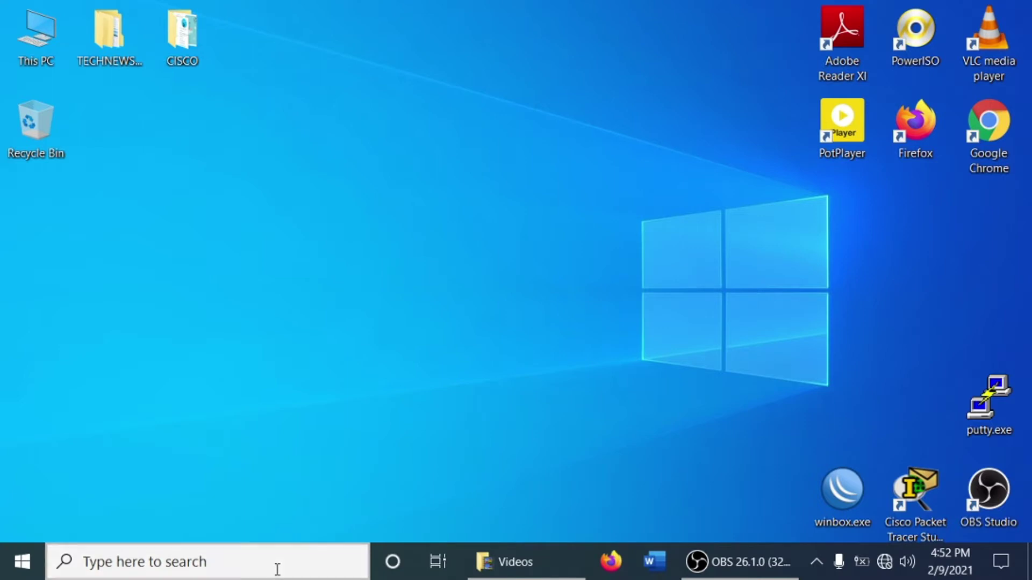
Search Windows for 'word' and launch Microsoft Word
click(277, 573)
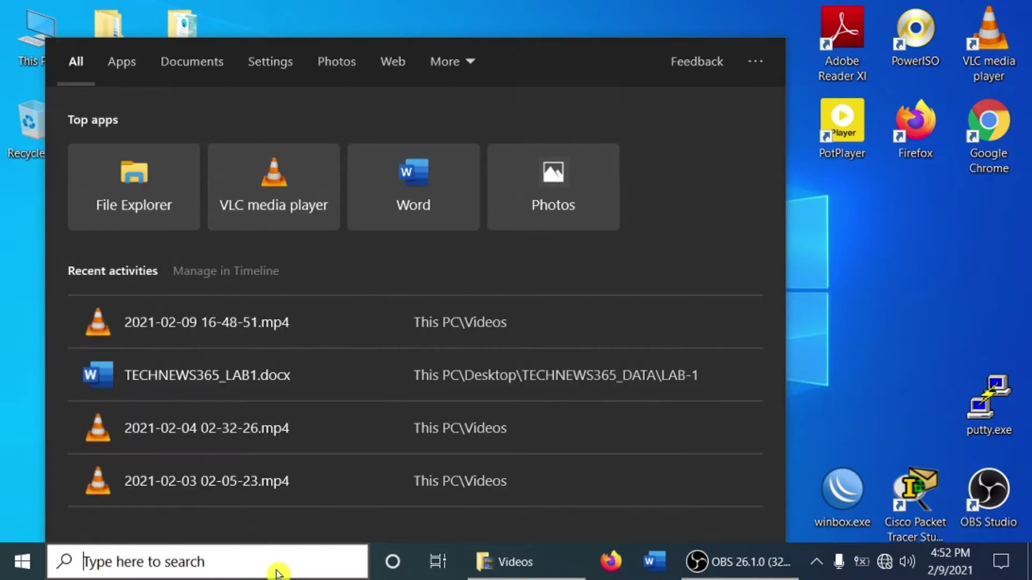
text(w)
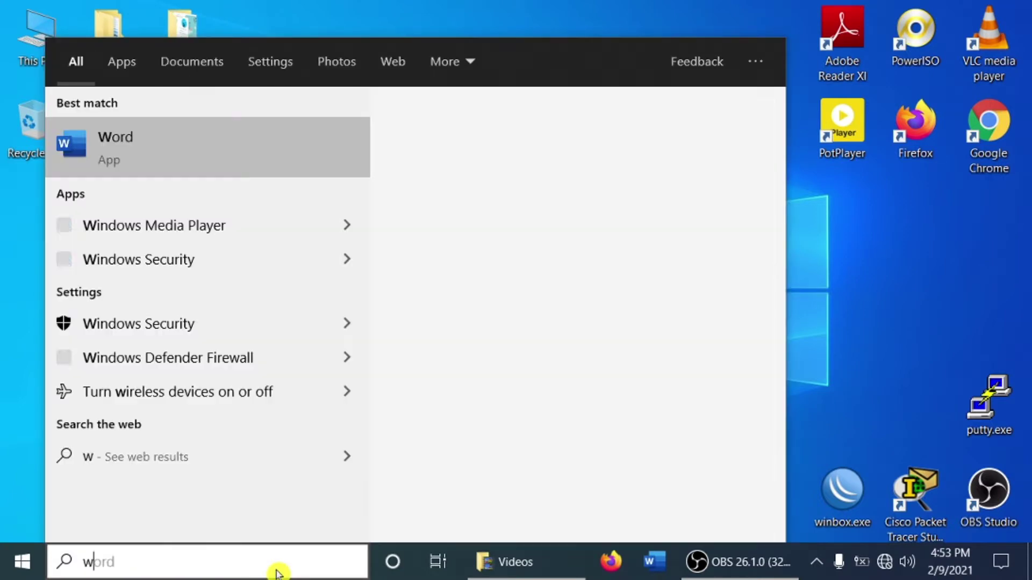
text(ord)
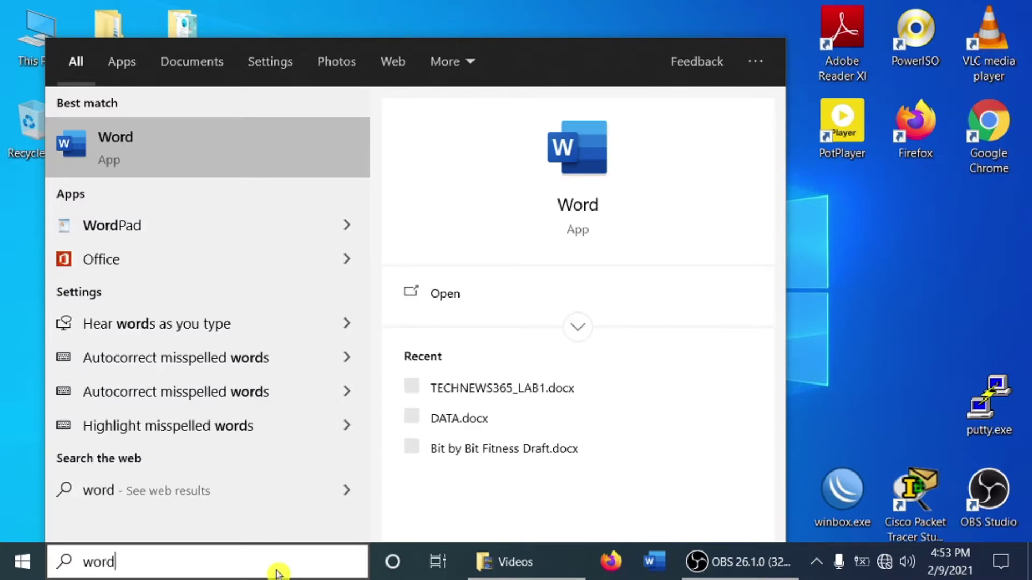
key(Return)
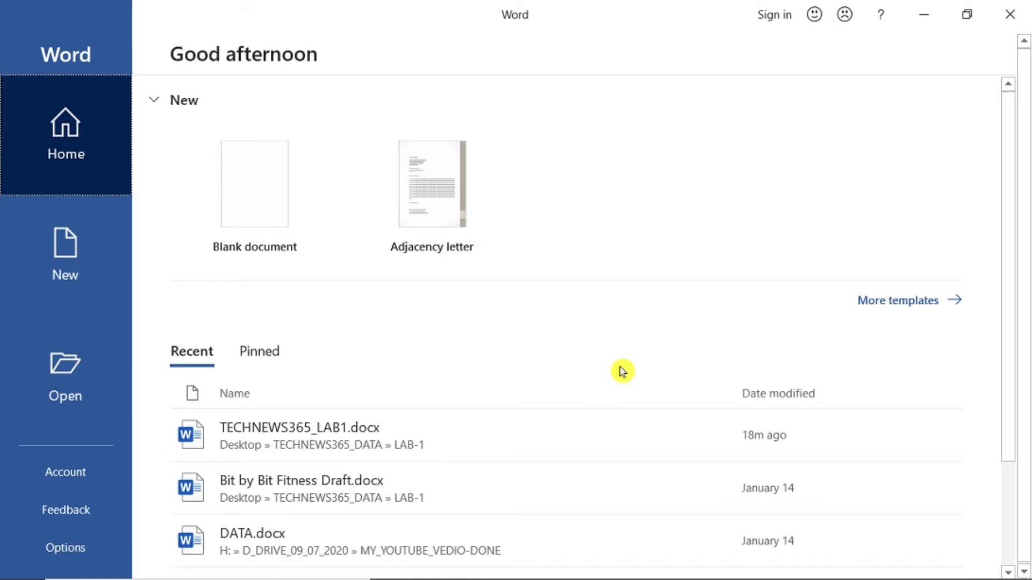
Open TECHNEWS365_LAB1.docx from Desktop > TECHNEWS365_DATA > LAB-1
click(65, 371)
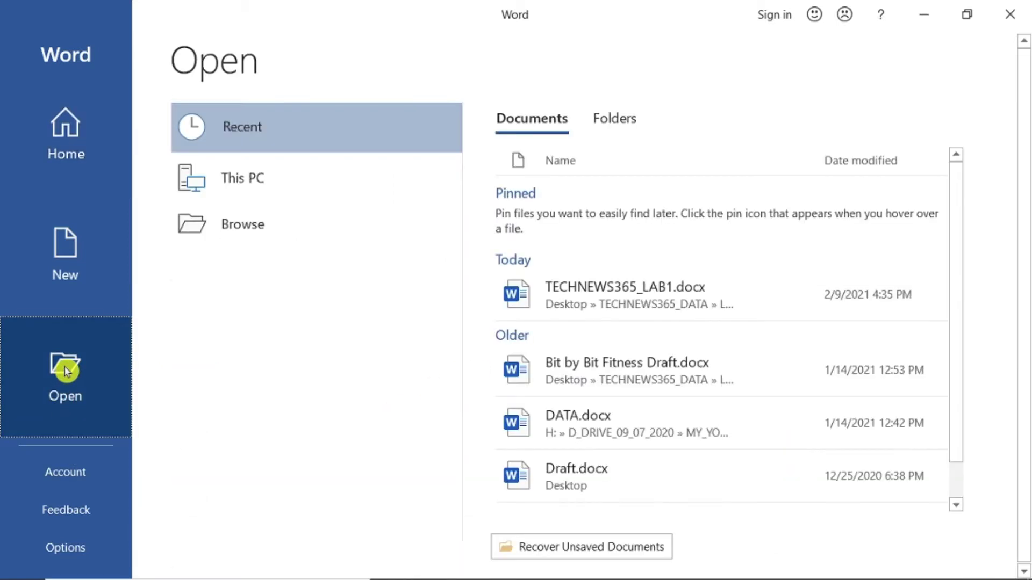
click(251, 231)
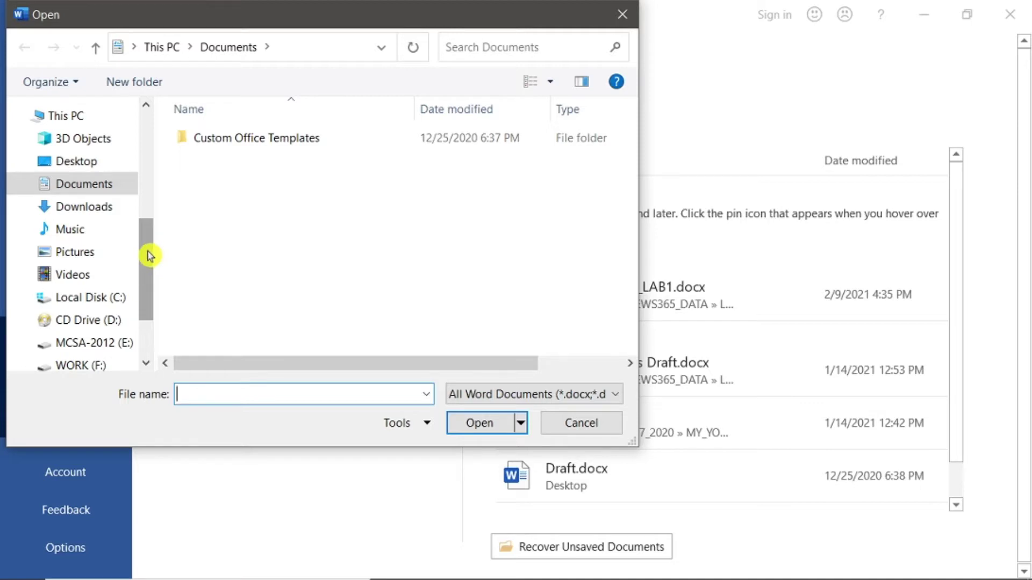
mouse_move(146, 266)
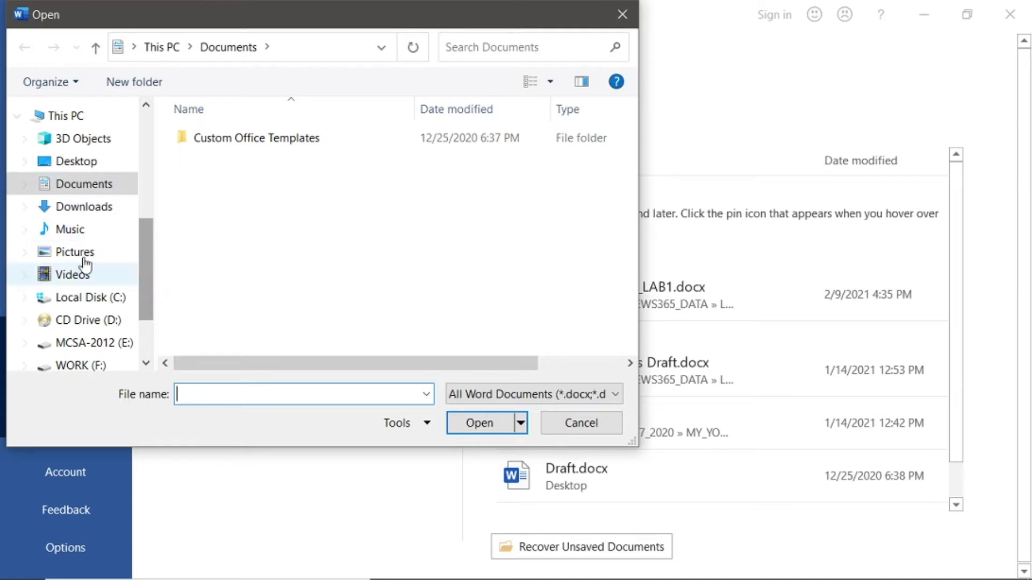
click(80, 168)
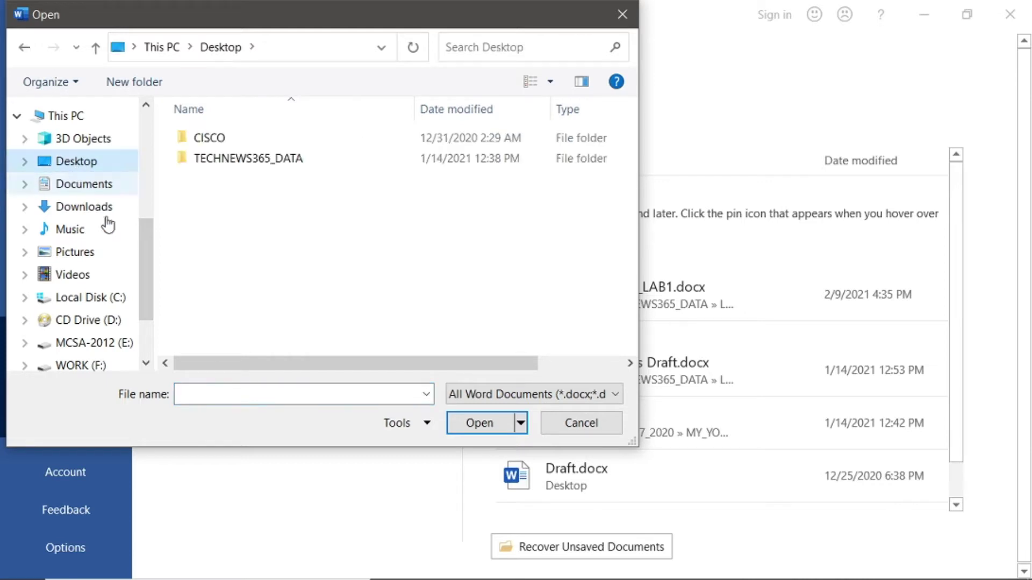
double_click(232, 164)
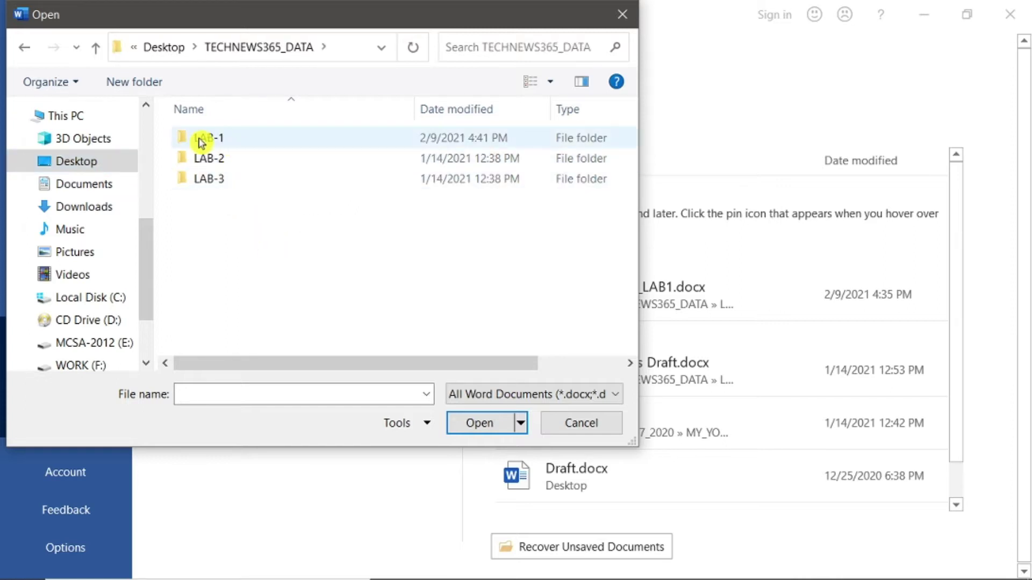
double_click(213, 140)
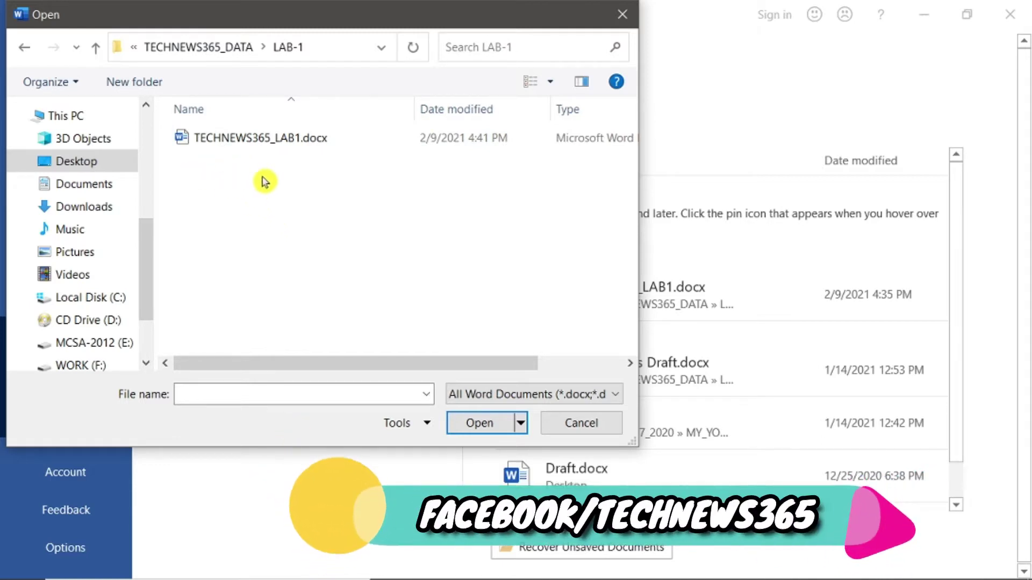
click(231, 142)
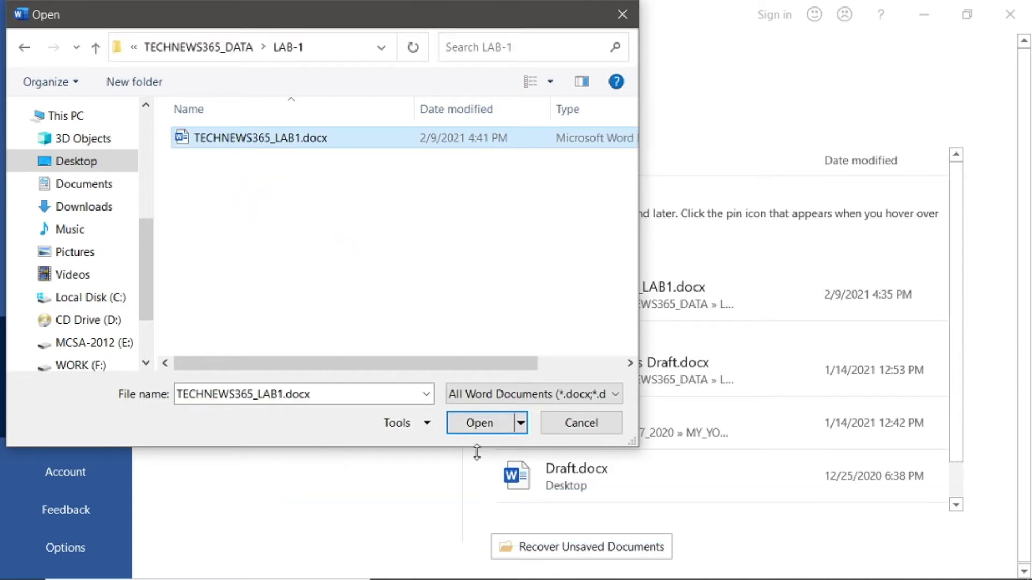
click(481, 425)
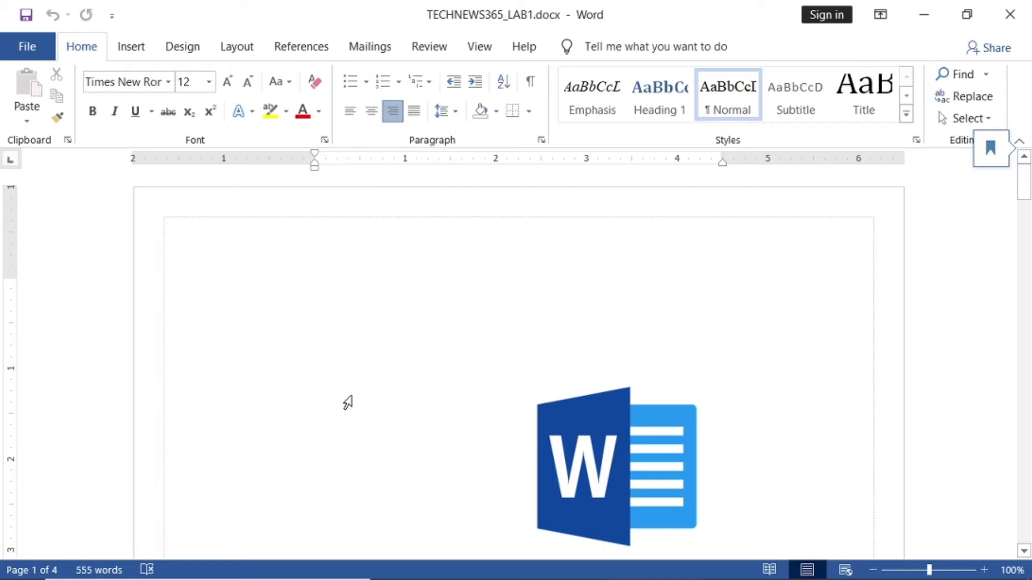
scroll(374, 401, down, 10)
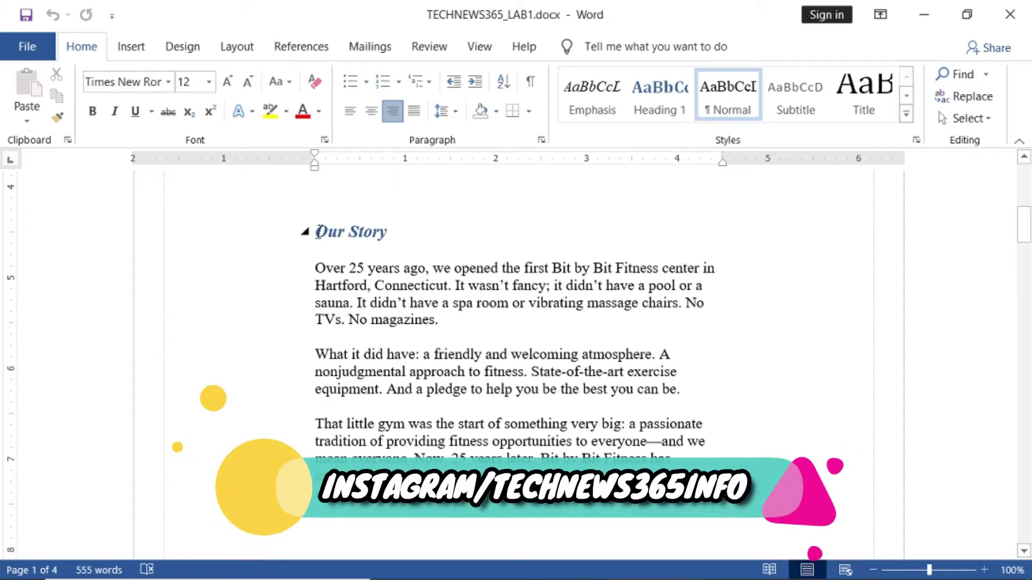
drag(313, 232, 398, 236)
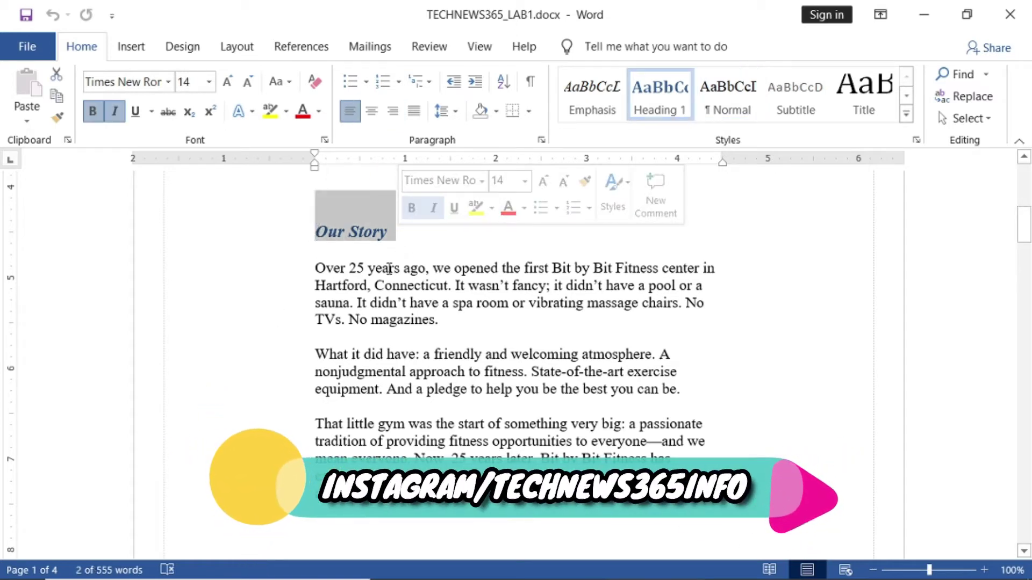
click(389, 233)
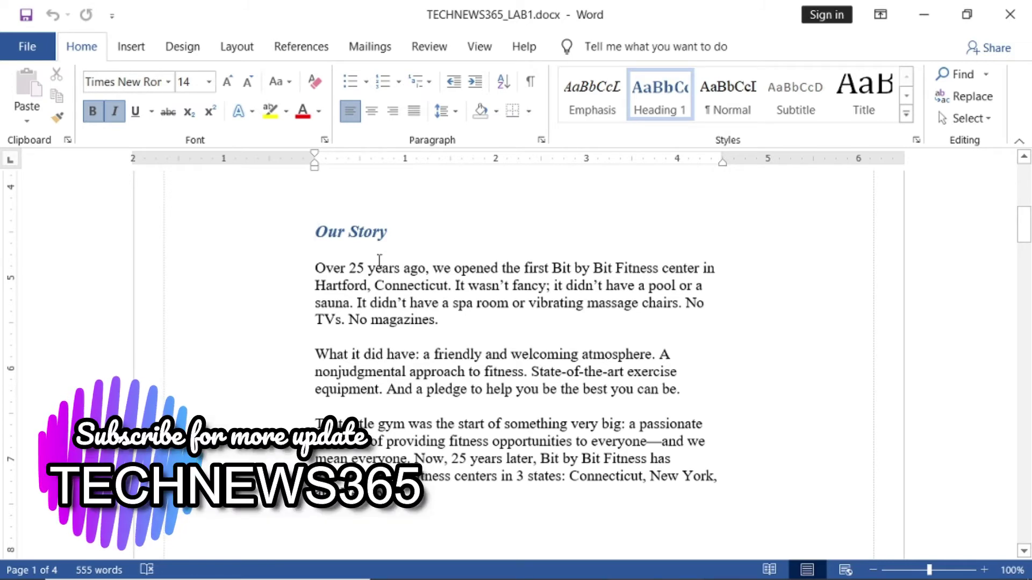
key(Up)
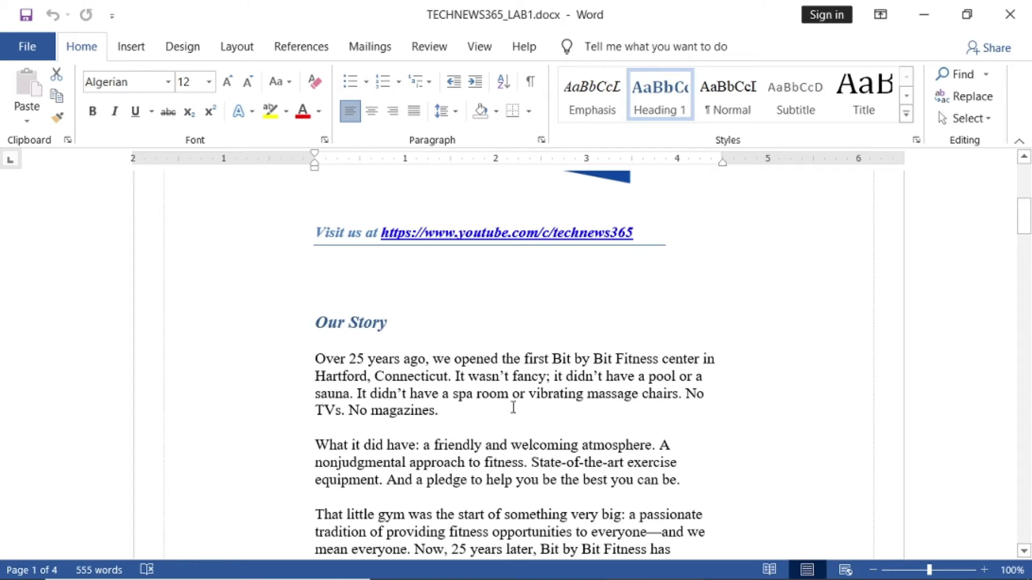
scroll(489, 382, down, 5)
scroll(489, 382, down, 2)
scroll(489, 384, down, 3)
scroll(489, 386, down, 2)
scroll(490, 386, down, 2)
scroll(489, 384, down, 1)
scroll(473, 371, down, 1)
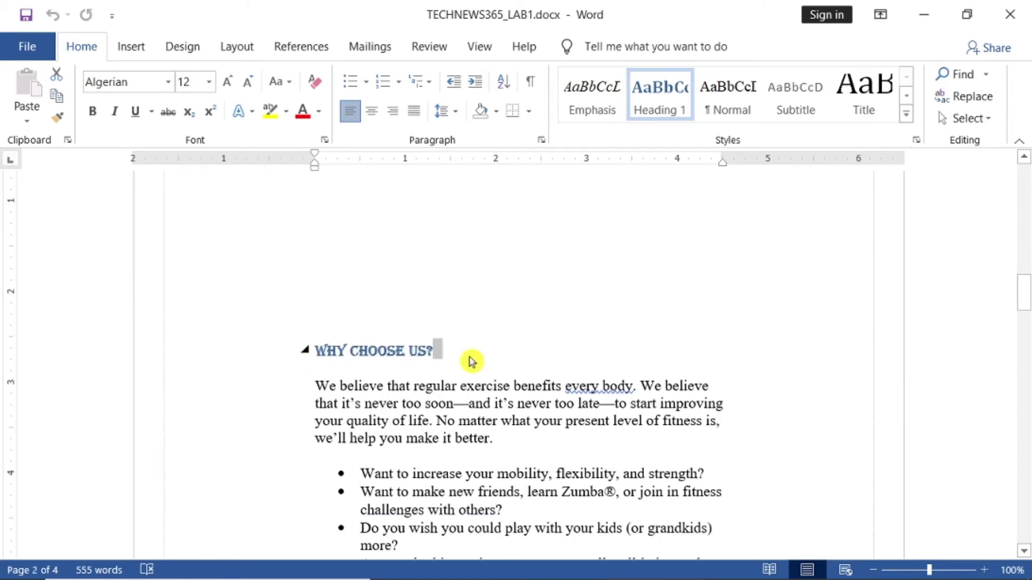
scroll(528, 376, down, 4)
scroll(528, 376, down, 3)
scroll(529, 376, down, 4)
scroll(528, 376, down, 4)
scroll(528, 376, down, 1)
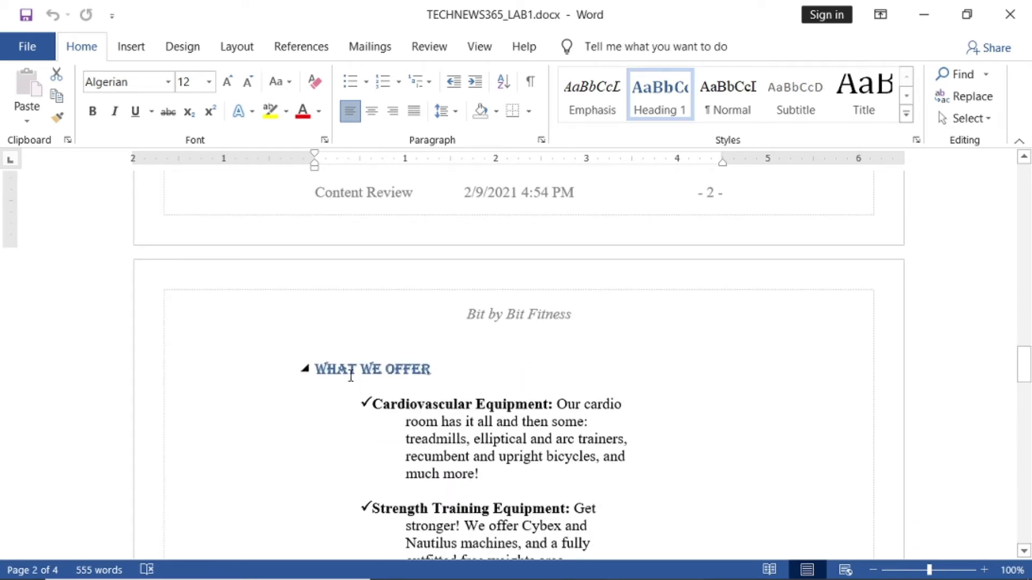
scroll(555, 433, down, 3)
scroll(555, 433, down, 4)
scroll(565, 438, down, 15)
scroll(376, 287, down, 15)
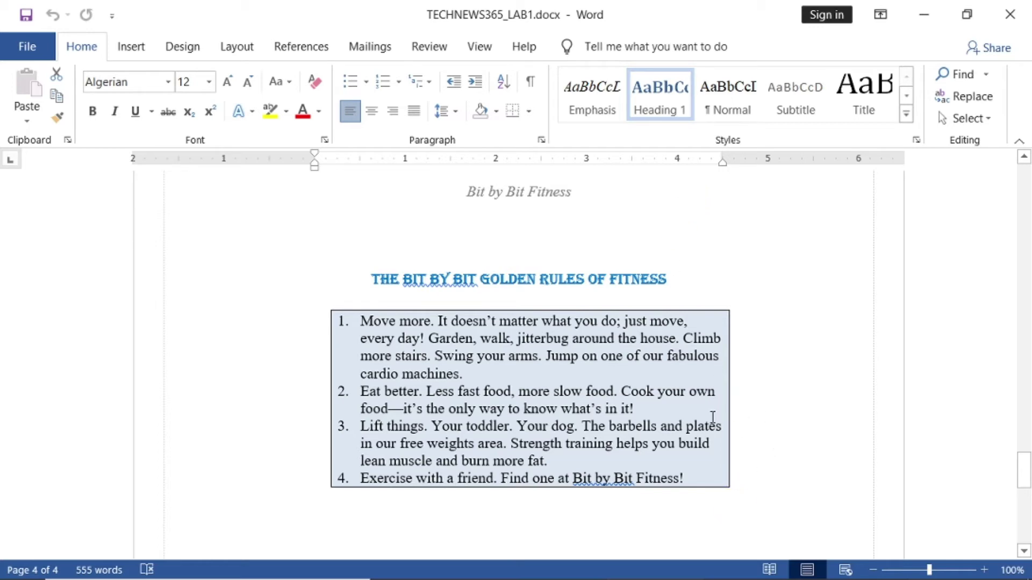
scroll(713, 418, up, 1)
scroll(712, 417, up, 5)
scroll(713, 418, up, 5)
scroll(713, 418, up, 7)
scroll(713, 417, up, 3)
scroll(712, 418, up, 3)
scroll(713, 420, up, 3)
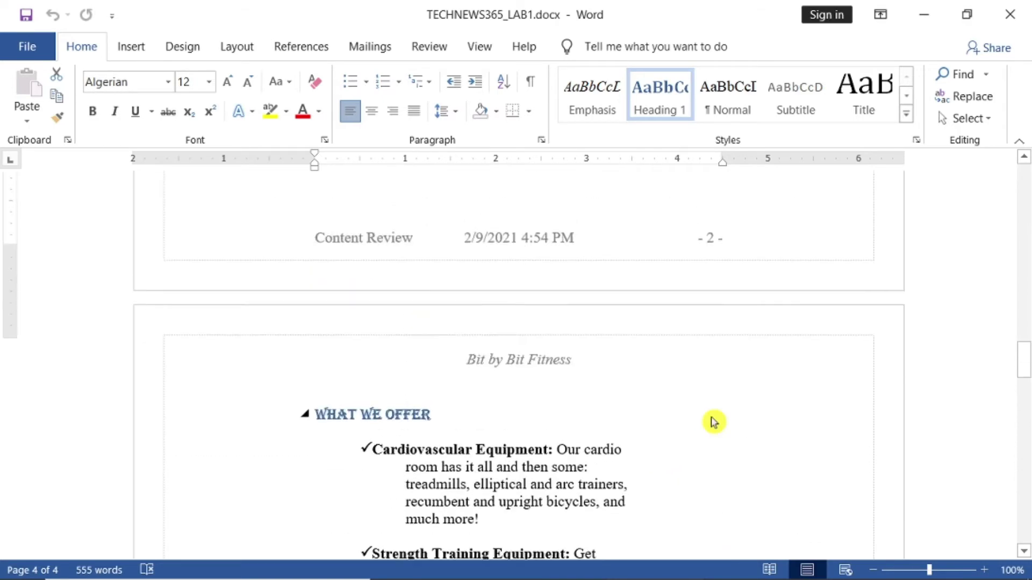
scroll(713, 422, up, 3)
scroll(713, 422, up, 3)
scroll(713, 422, up, 3)
scroll(713, 422, up, 3)
scroll(713, 422, up, 2)
scroll(713, 422, up, 3)
scroll(713, 422, up, 3)
scroll(713, 419, up, 3)
scroll(712, 417, up, 2)
scroll(713, 417, up, 4)
scroll(711, 419, down, 1)
scroll(711, 420, down, 3)
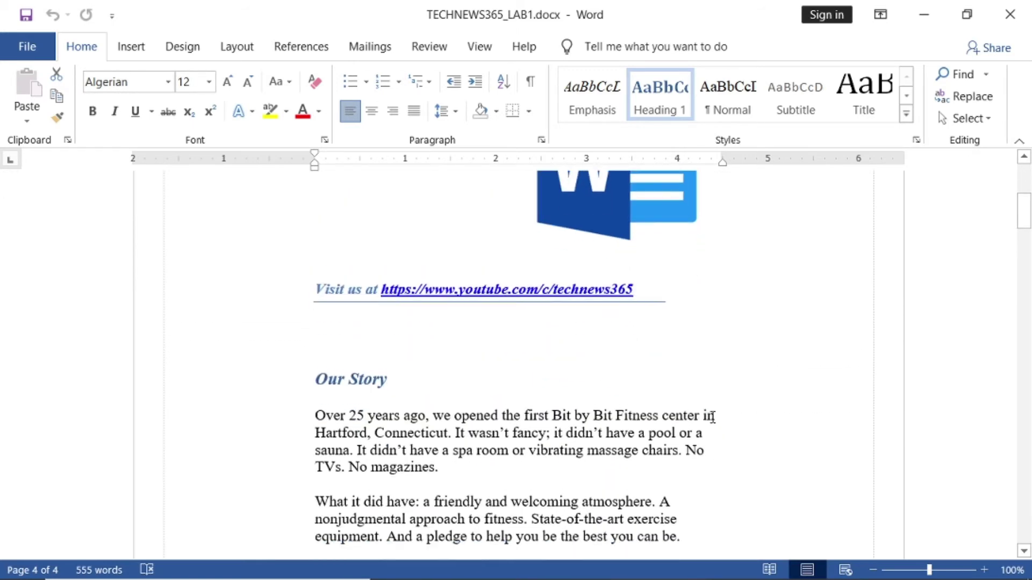
click(391, 368)
Select the Our Story heading and copy its formatting with Format Painter
drag(391, 369, 323, 372)
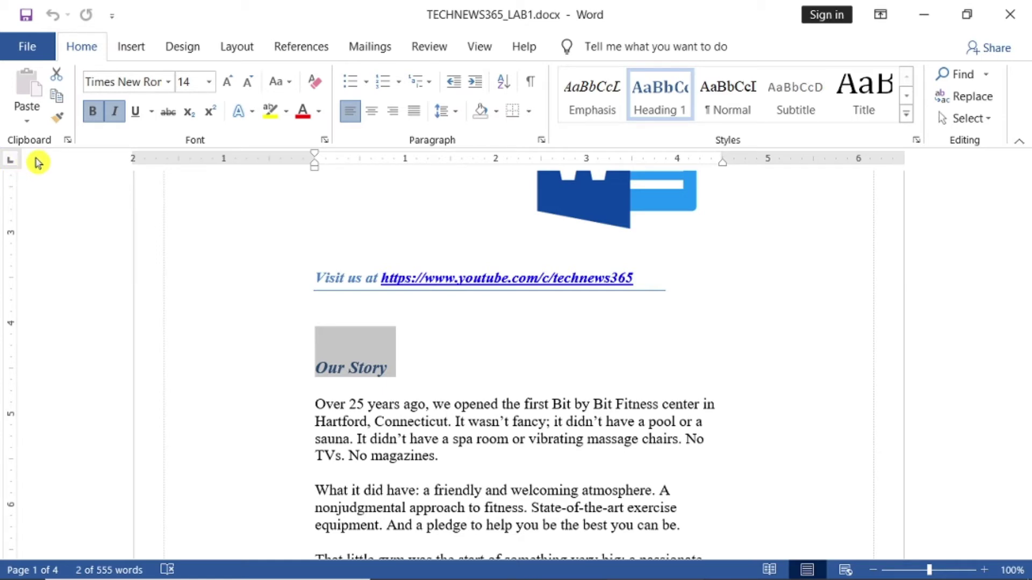
click(54, 126)
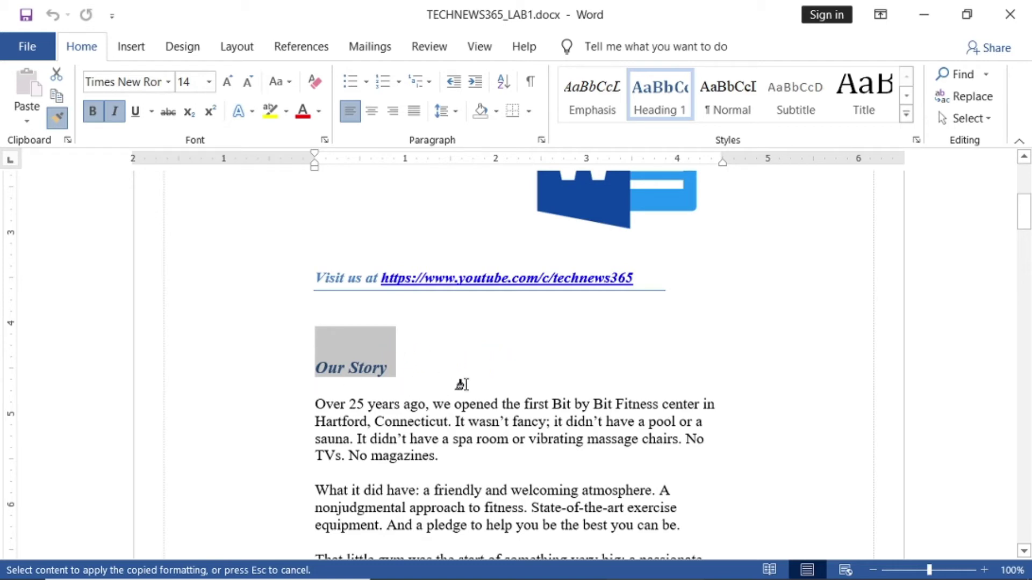
scroll(492, 371, down, 2)
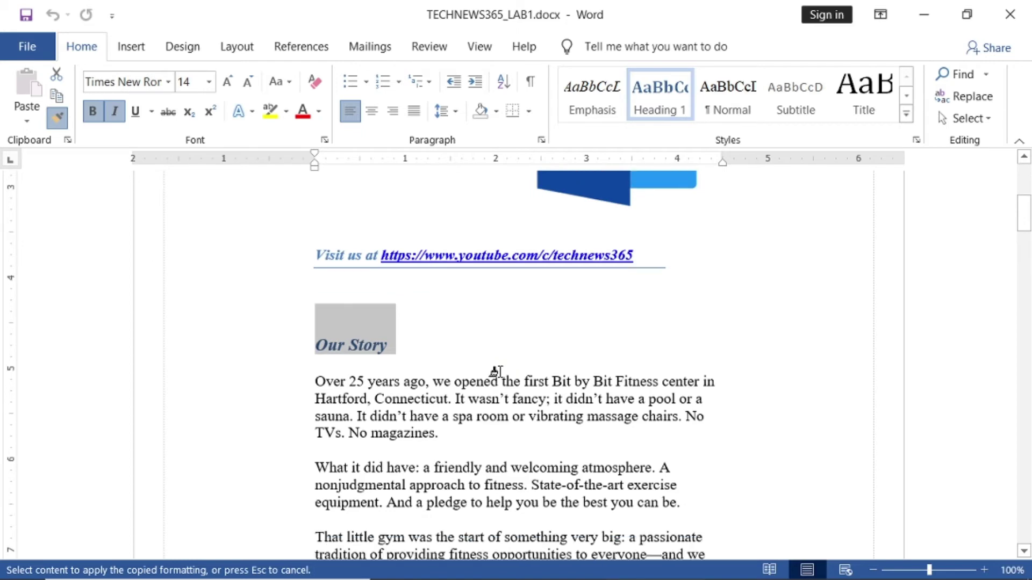
scroll(494, 372, down, 3)
scroll(497, 372, down, 3)
scroll(500, 373, down, 7)
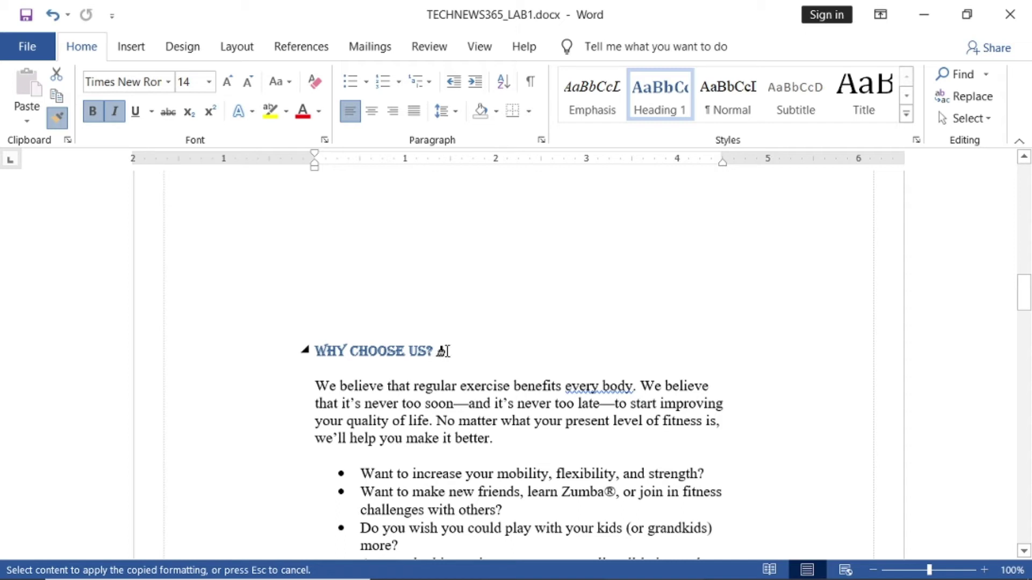
Paint the copied Our Story formatting onto the WHY CHOOSE US? heading
drag(442, 350, 316, 352)
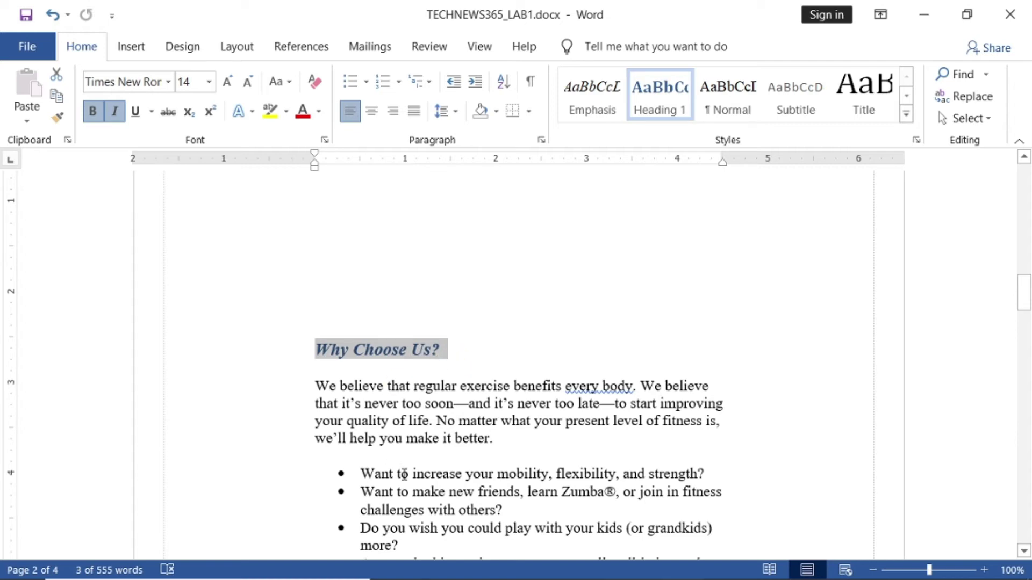
scroll(376, 435, down, 2)
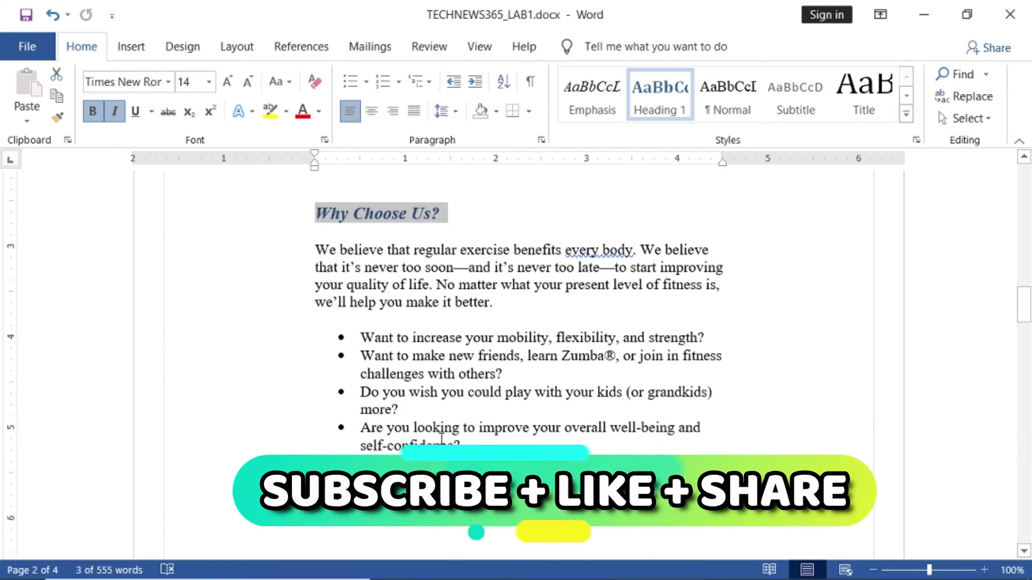
scroll(442, 439, down, 3)
scroll(441, 439, down, 3)
scroll(441, 439, down, 2)
scroll(442, 439, down, 1)
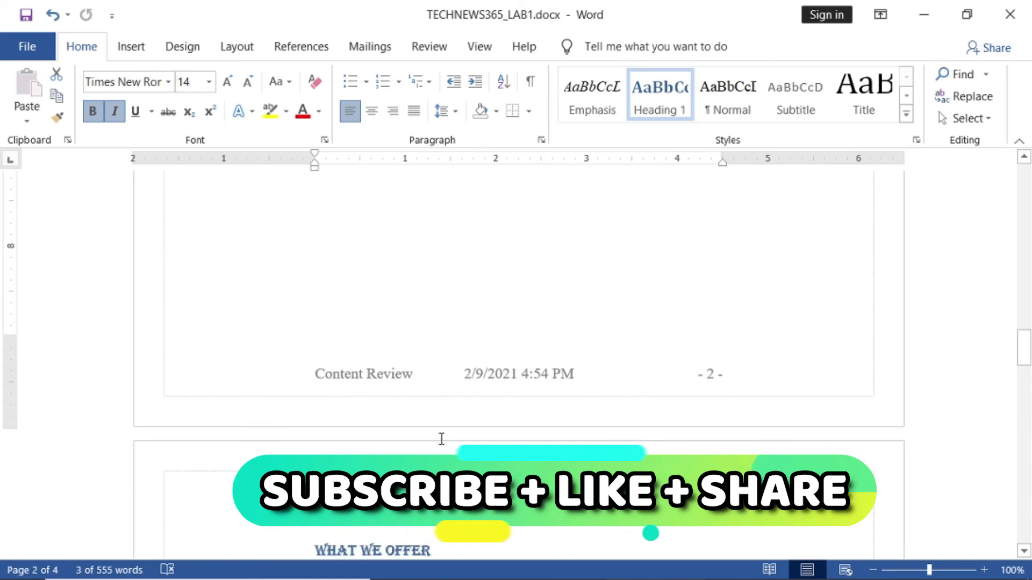
Copy the Why Choose Us? heading's formatting with Format Painter
scroll(441, 439, down, 2)
scroll(442, 439, down, 2)
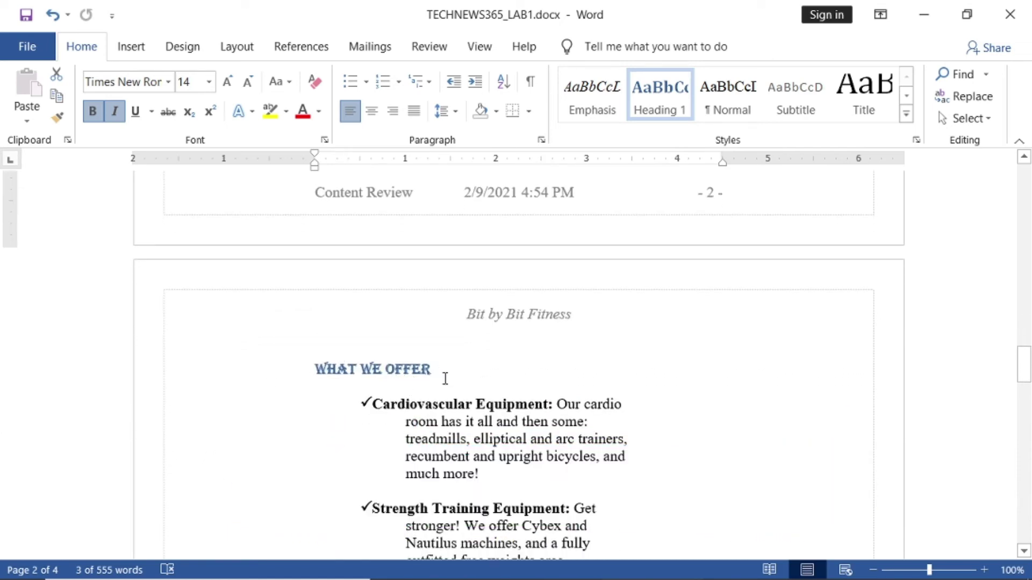
scroll(445, 378, up, 3)
scroll(445, 378, up, 1)
scroll(445, 378, up, 5)
scroll(445, 379, up, 4)
scroll(445, 378, up, 1)
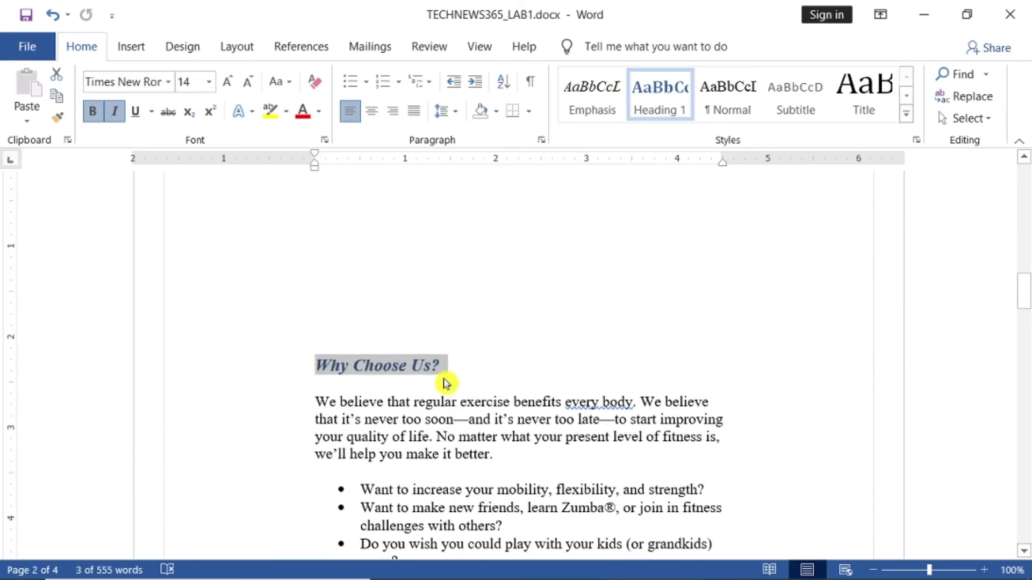
scroll(444, 382, up, 2)
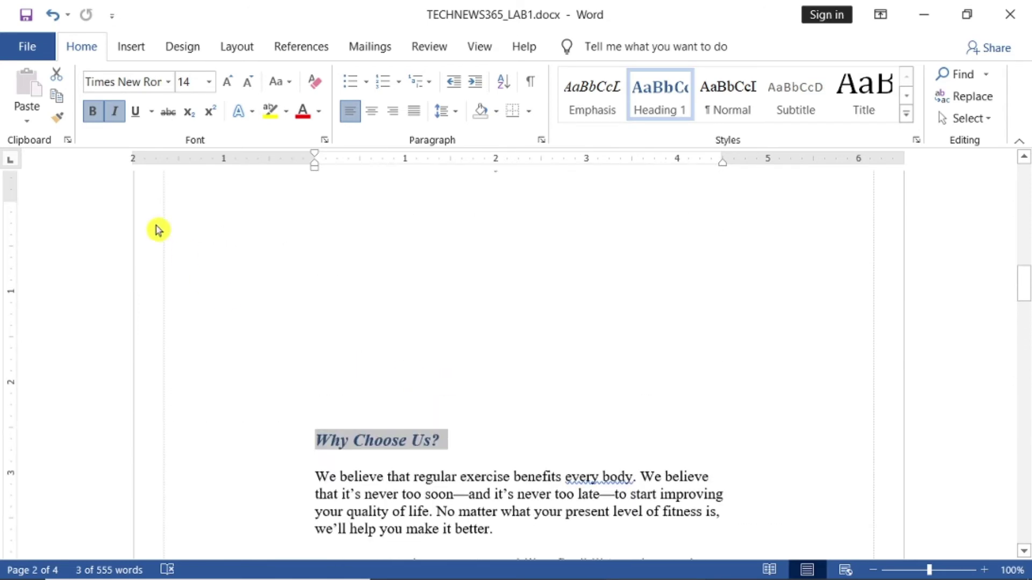
click(57, 118)
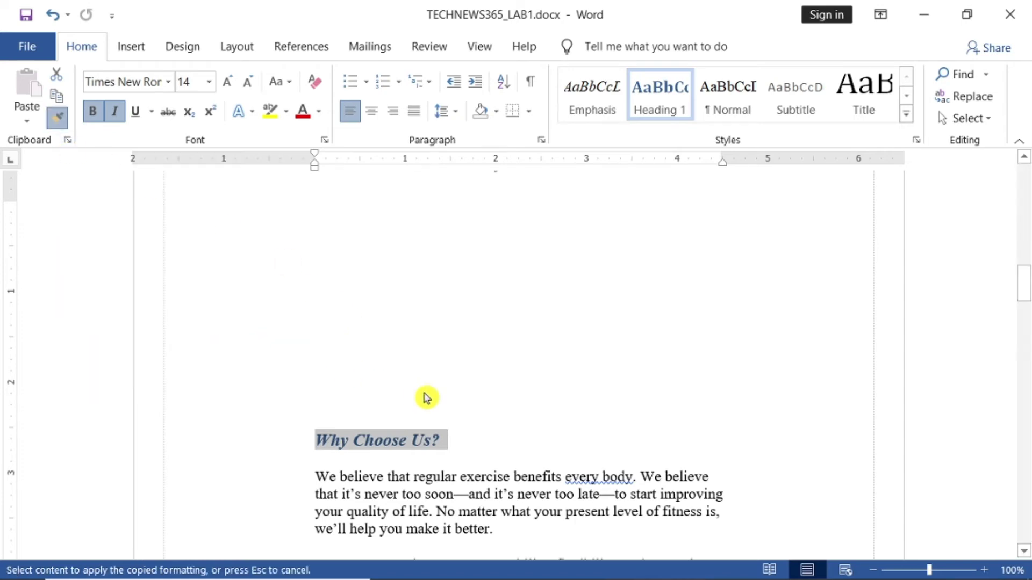
Paint it onto WHAT WE OFFER, then copy that heading's formatting
scroll(361, 387, down, 1)
scroll(360, 388, down, 2)
scroll(360, 388, down, 2)
scroll(363, 389, down, 4)
scroll(366, 392, down, 3)
scroll(366, 394, down, 3)
scroll(362, 395, down, 4)
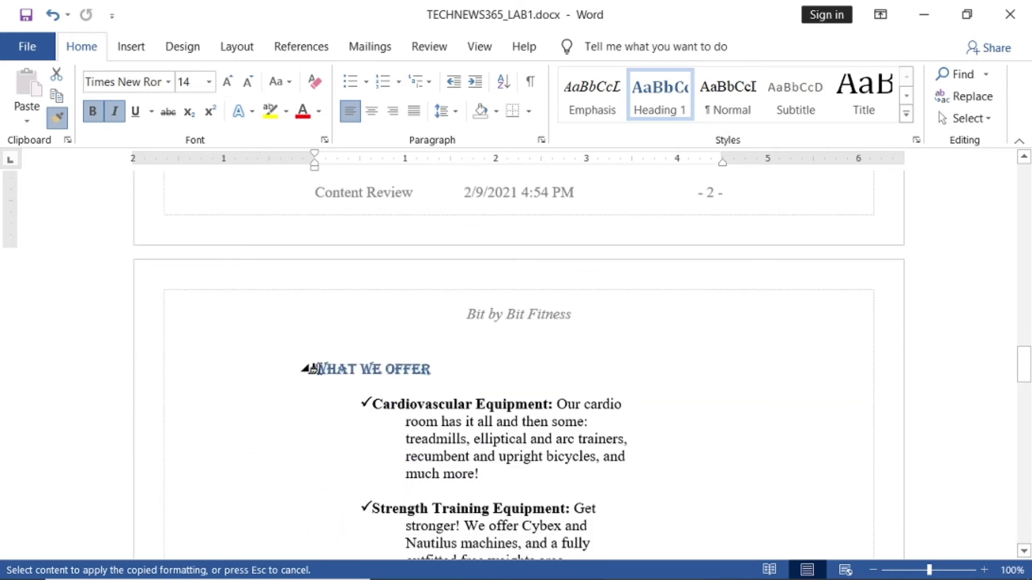
drag(315, 369, 433, 368)
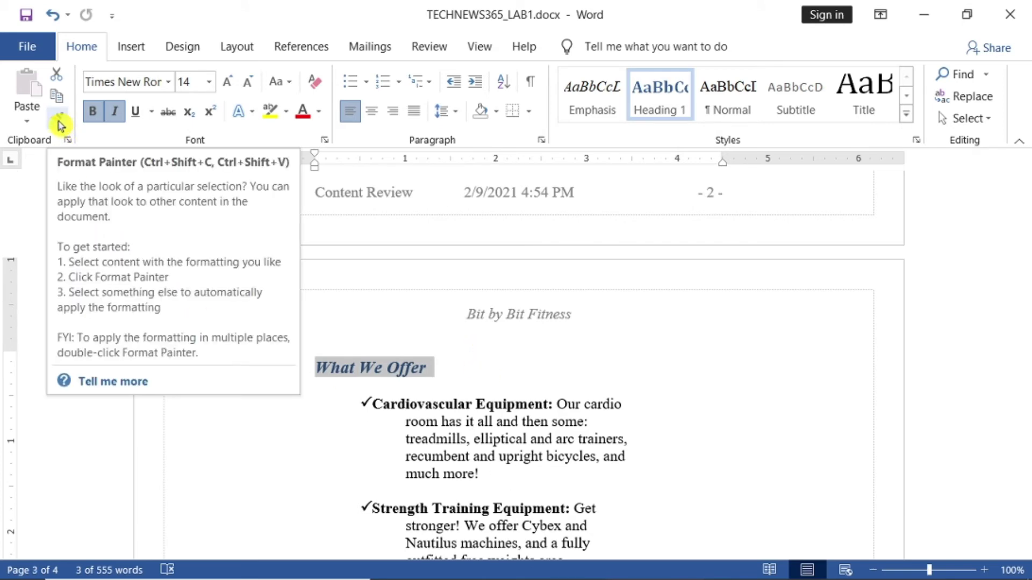
click(59, 125)
Paint the formatting onto 'The Bit by Bit Golden Rules of Fitness' heading
scroll(508, 484, down, 3)
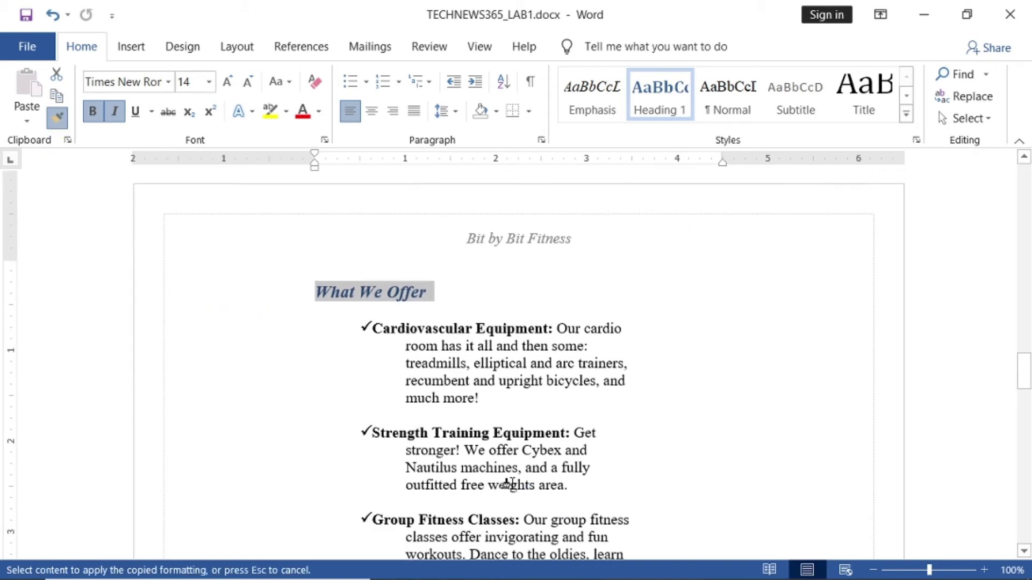
scroll(508, 484, down, 3)
scroll(508, 484, down, 1)
scroll(507, 483, down, 5)
scroll(510, 486, down, 3)
scroll(513, 489, down, 5)
scroll(513, 489, down, 3)
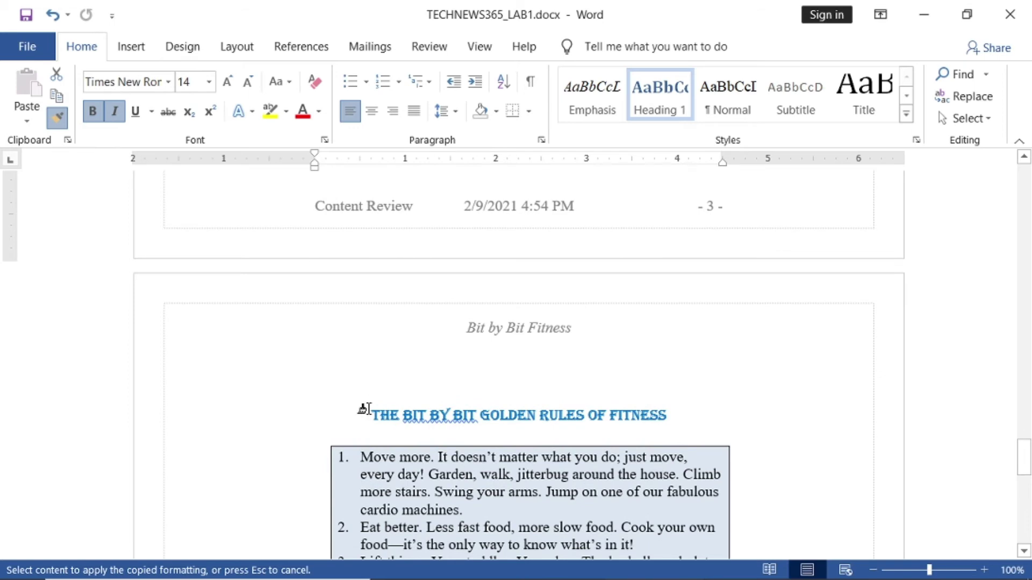
drag(366, 409, 654, 420)
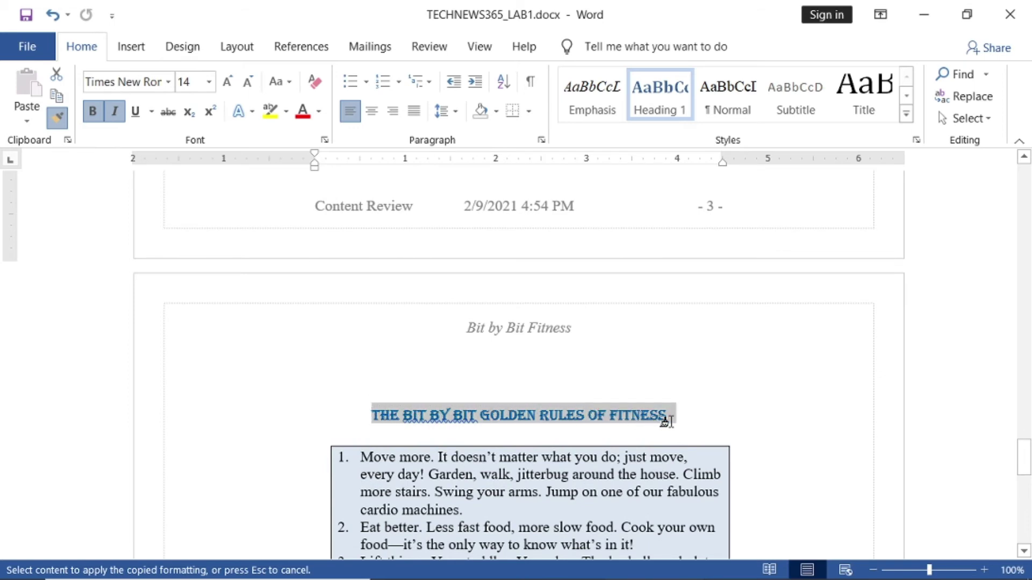
drag(666, 422, 666, 422)
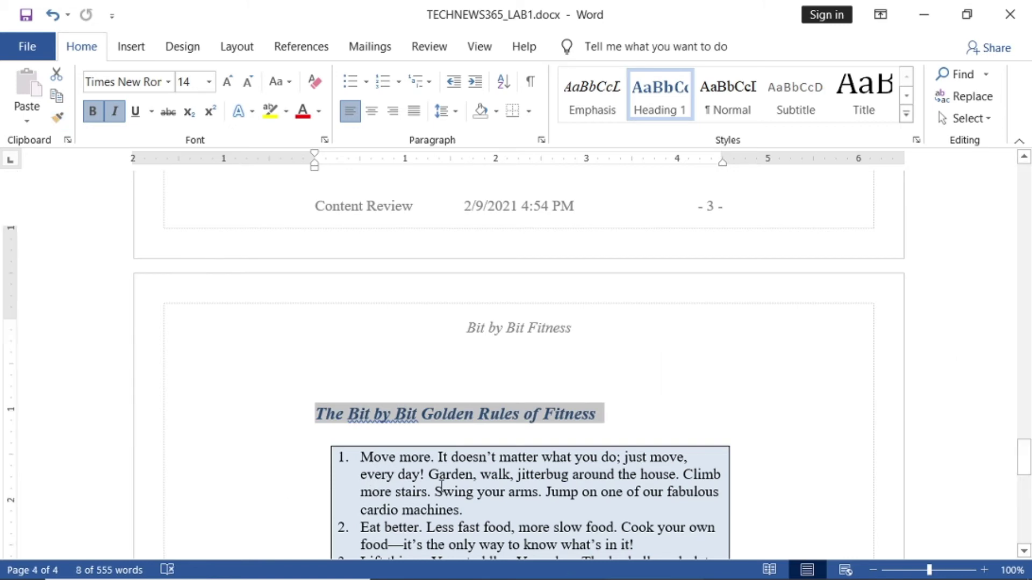
Copy the Golden Rules heading's formatting with Format Painter
scroll(450, 516, down, 4)
scroll(446, 499, down, 8)
scroll(441, 482, down, 6)
scroll(440, 481, up, 2)
scroll(438, 482, up, 3)
scroll(438, 482, up, 1)
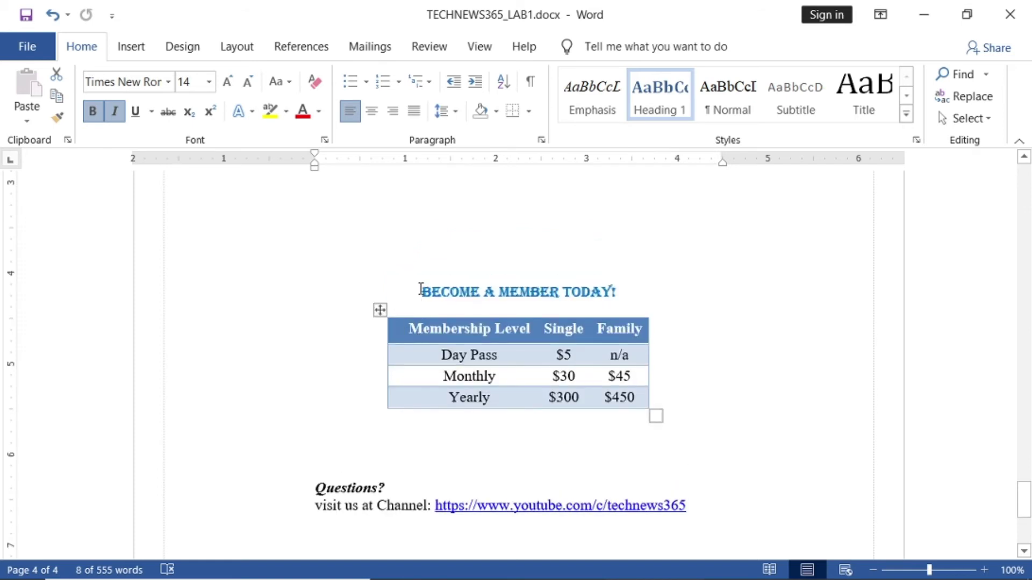
click(57, 117)
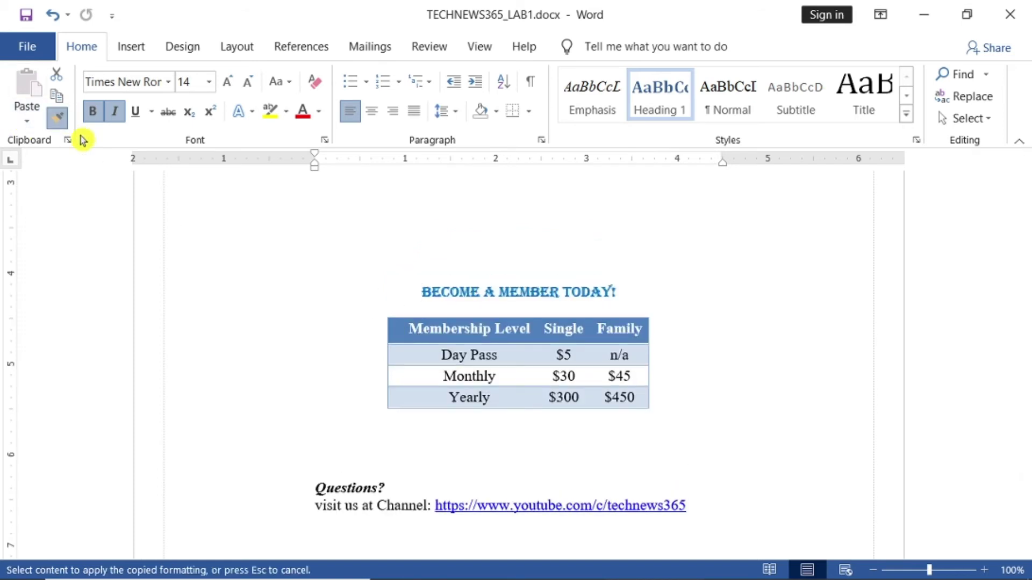
Paint the formatting onto BECOME A MEMBER TODAY! and scroll back up
drag(410, 293, 615, 287)
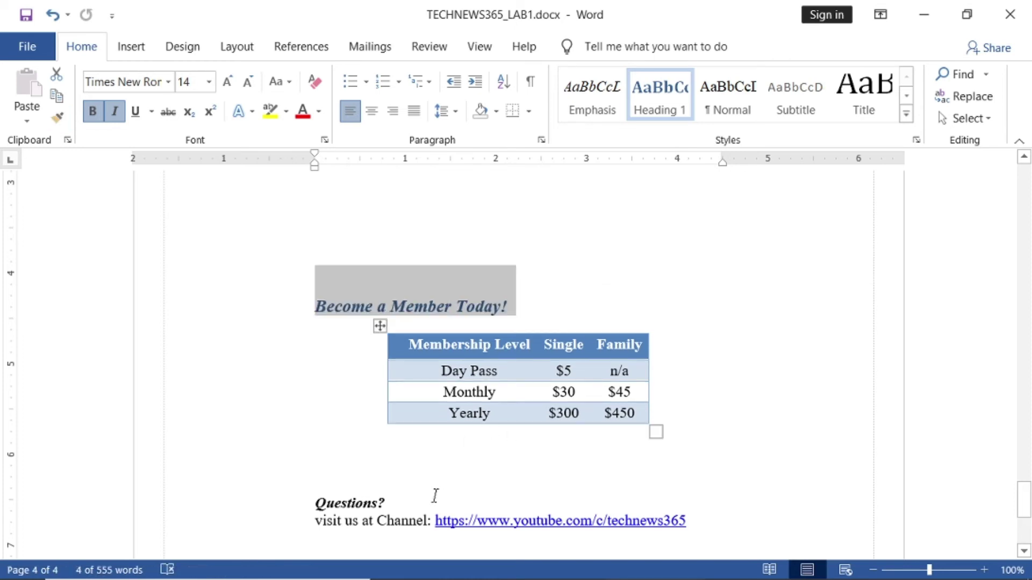
scroll(434, 495, up, 5)
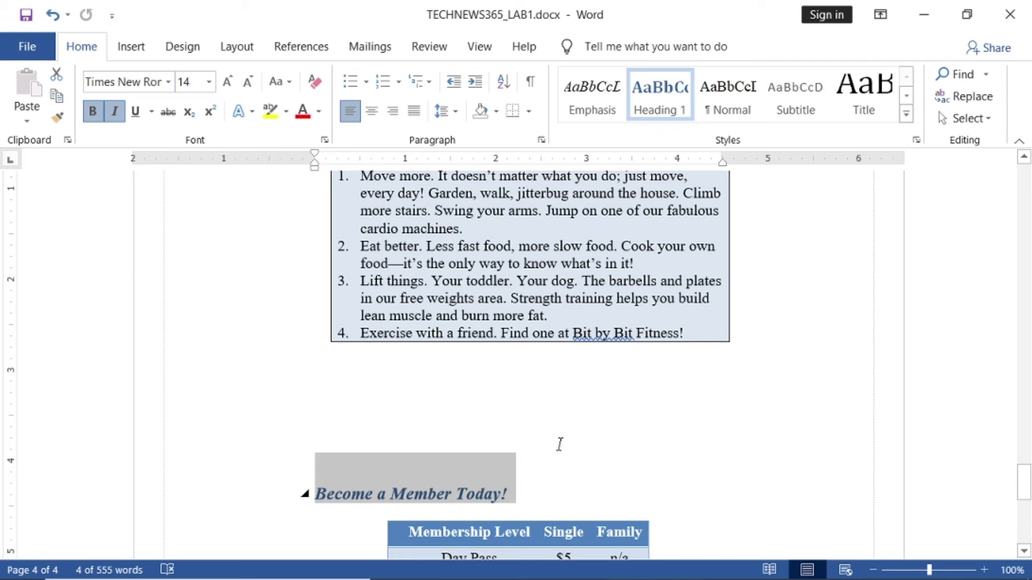
scroll(562, 443, up, 5)
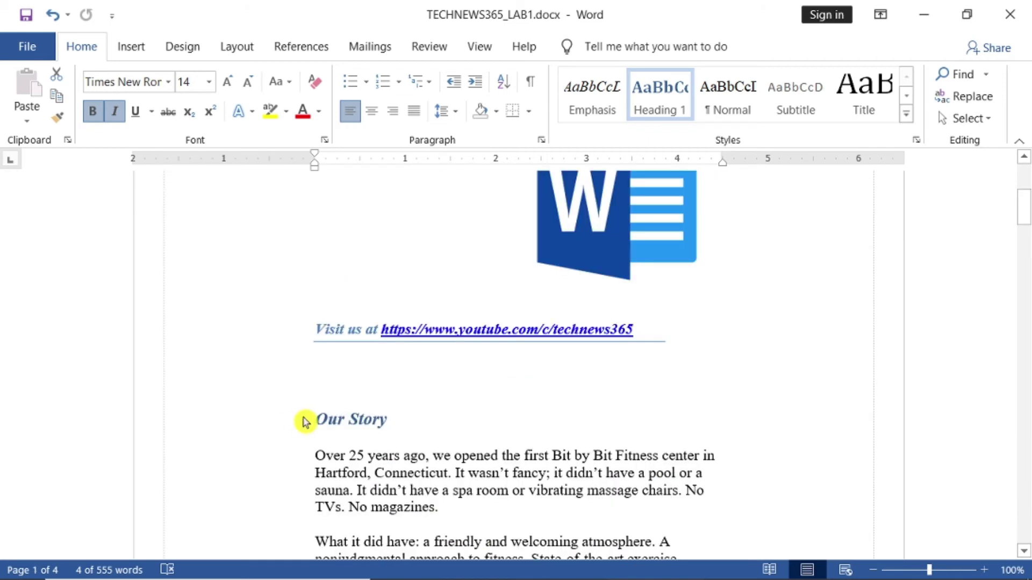
click(314, 418)
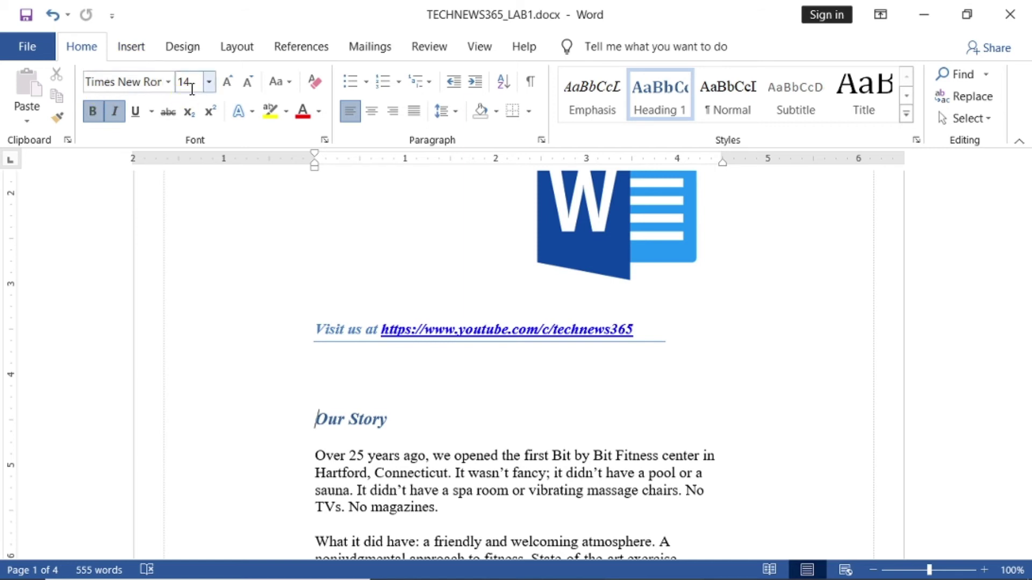
click(91, 121)
click(113, 121)
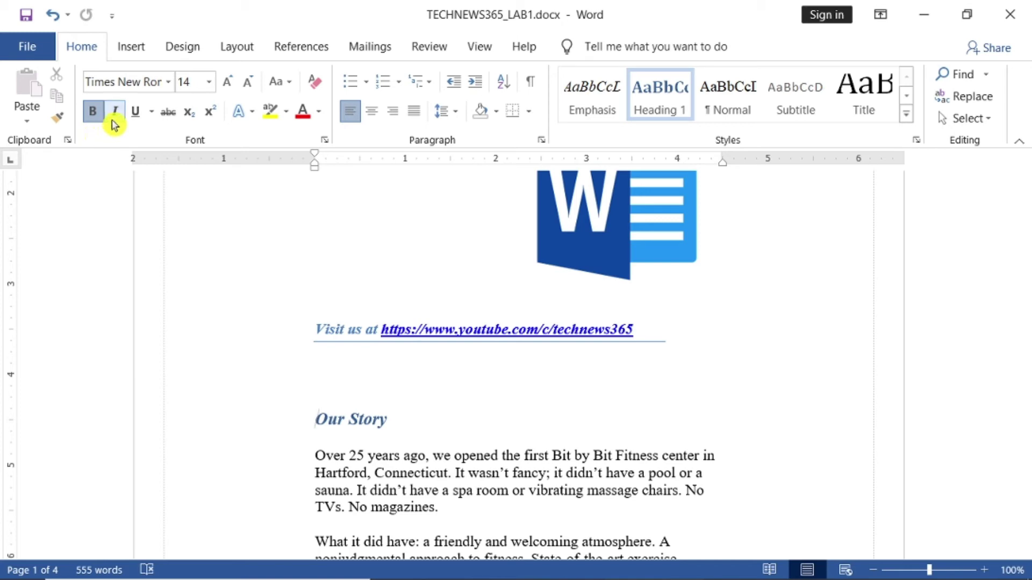
click(114, 123)
scroll(477, 449, down, 5)
scroll(571, 475, down, 3)
scroll(573, 480, down, 9)
scroll(573, 480, down, 3)
scroll(571, 478, down, 4)
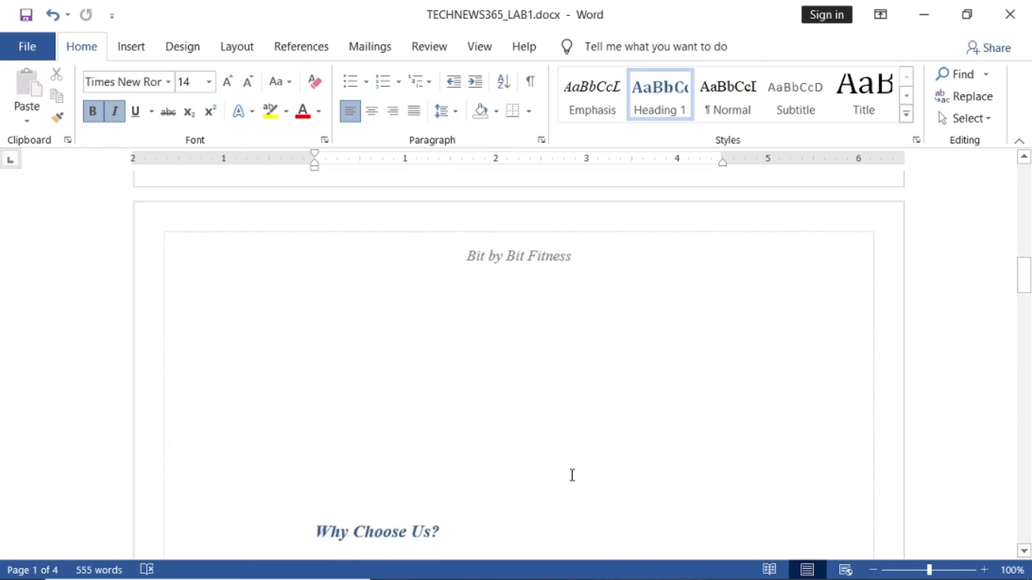
scroll(571, 475, down, 5)
click(315, 355)
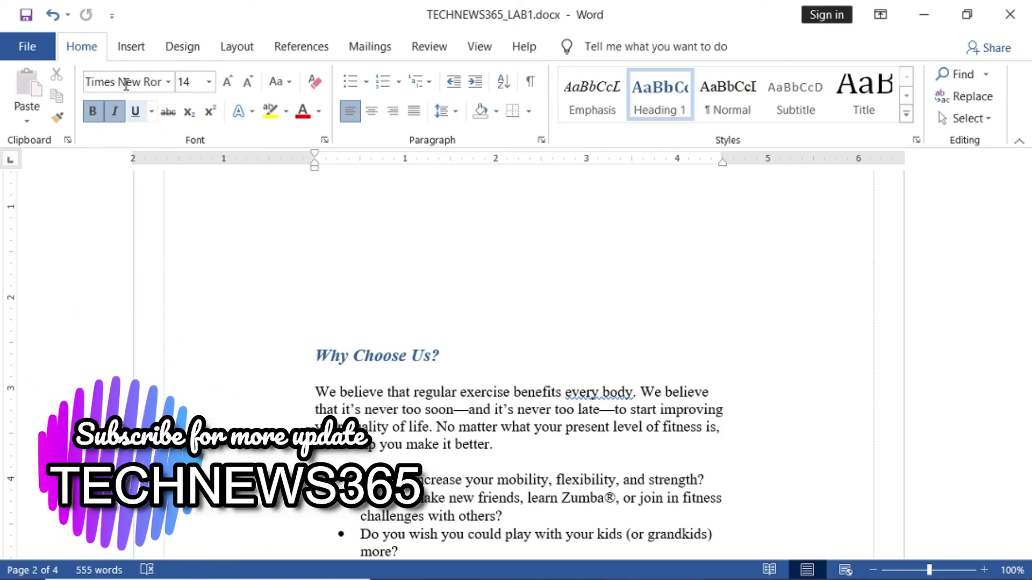
scroll(452, 360, down, 4)
scroll(451, 364, down, 4)
scroll(452, 359, down, 2)
scroll(377, 377, down, 2)
click(318, 371)
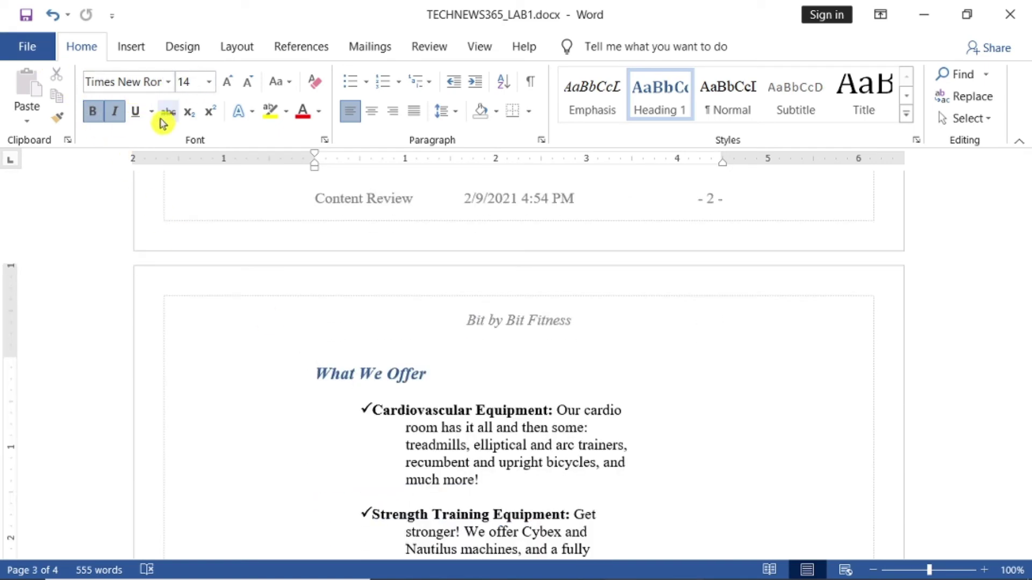
scroll(479, 376, down, 1)
scroll(478, 376, down, 3)
scroll(479, 377, down, 5)
scroll(479, 376, down, 3)
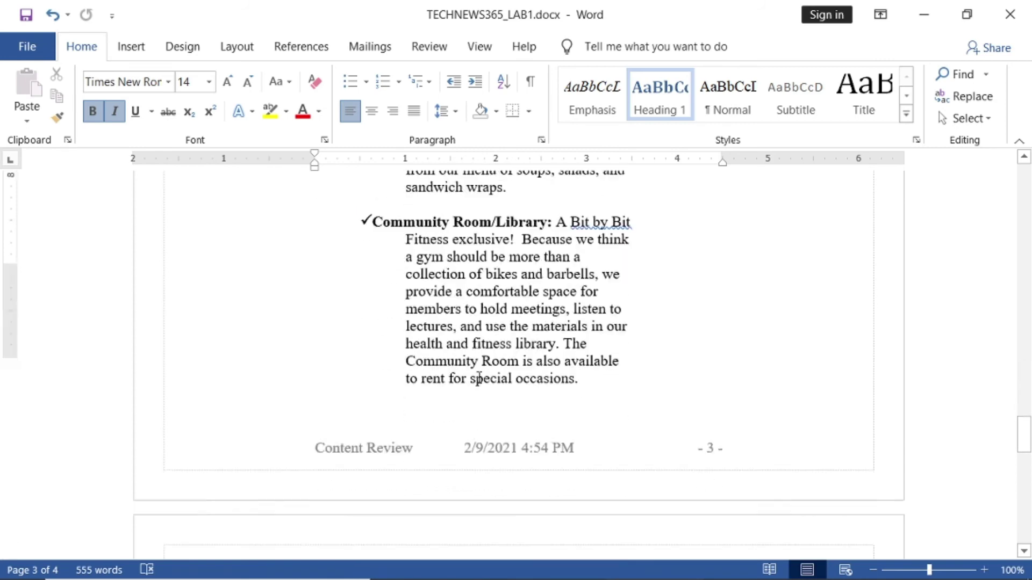
scroll(479, 376, down, 4)
scroll(478, 376, down, 3)
click(316, 225)
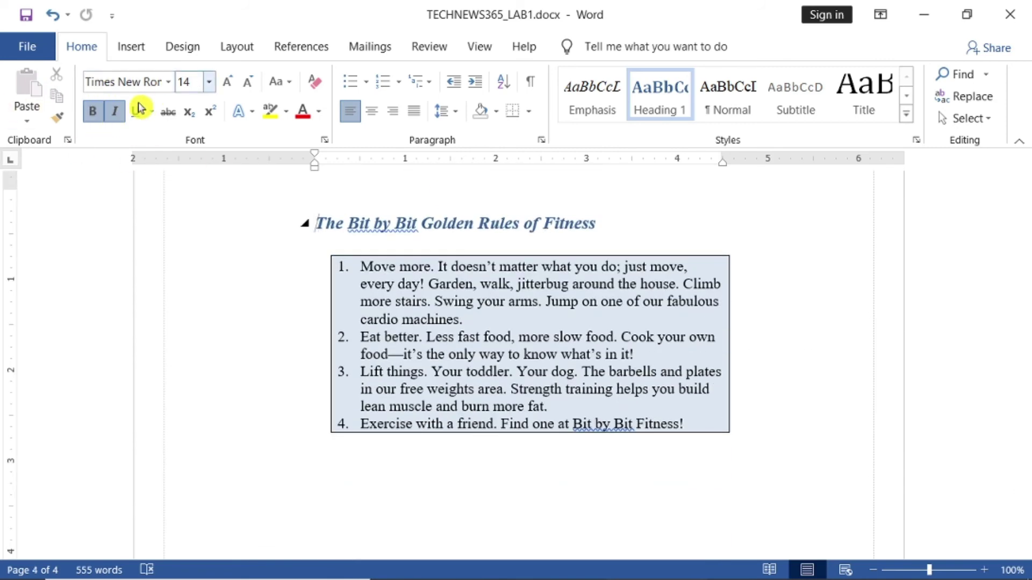
scroll(386, 290, down, 3)
scroll(377, 292, down, 4)
scroll(346, 296, down, 3)
scroll(314, 199, up, 1)
scroll(334, 256, up, 2)
click(314, 264)
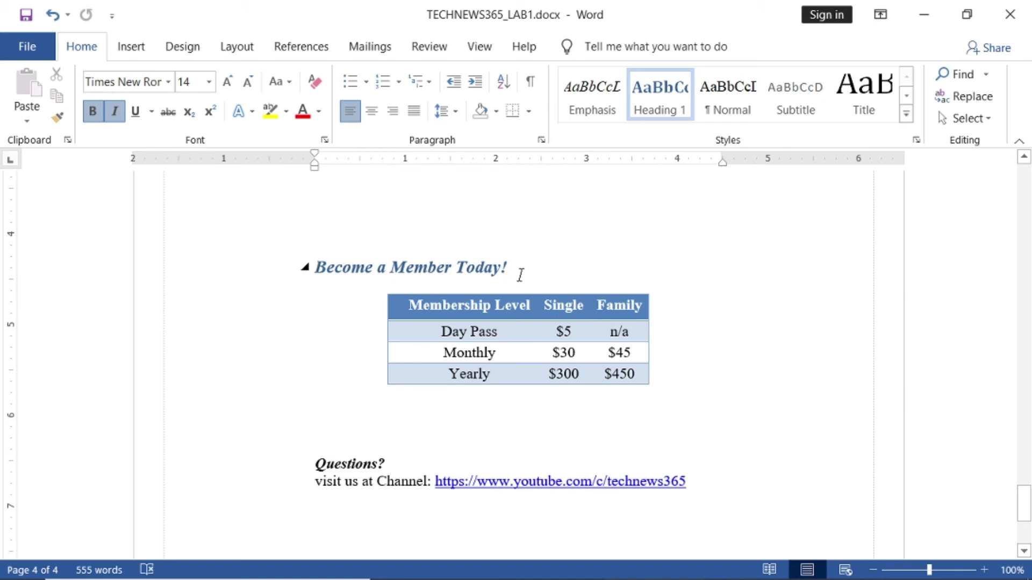
click(110, 115)
scroll(320, 331, up, 10)
scroll(324, 332, up, 6)
scroll(325, 326, up, 4)
scroll(325, 326, up, 5)
scroll(325, 326, up, 5)
scroll(325, 327, up, 5)
scroll(325, 326, up, 5)
scroll(325, 326, up, 3)
scroll(322, 326, up, 5)
scroll(321, 328, up, 4)
scroll(317, 350, up, 1)
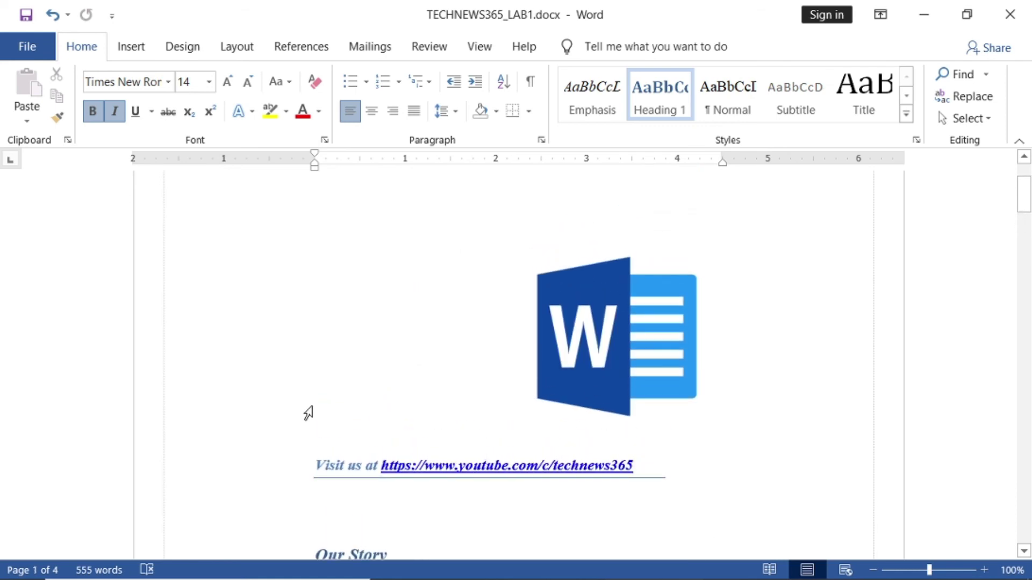
scroll(310, 409, down, 2)
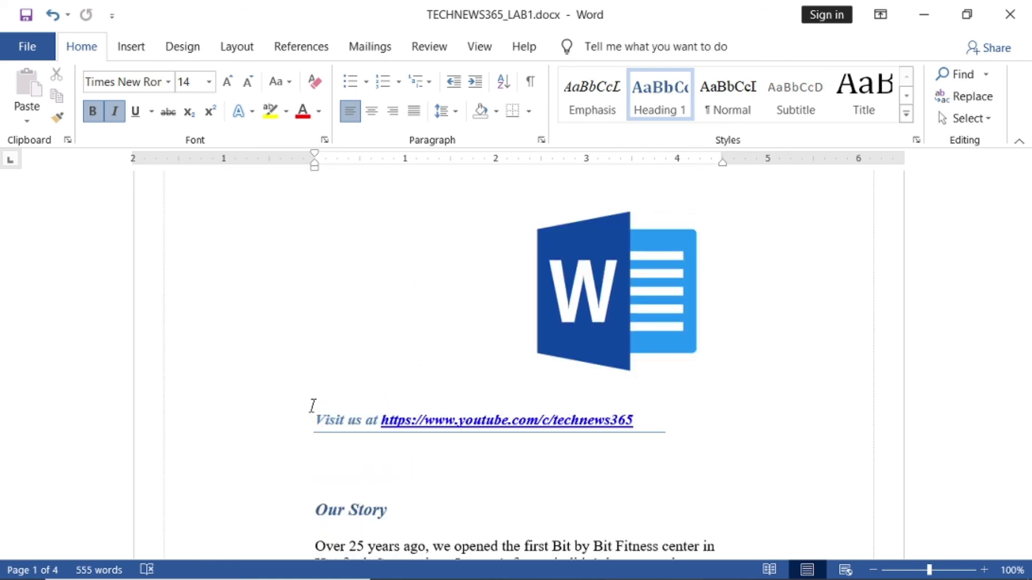